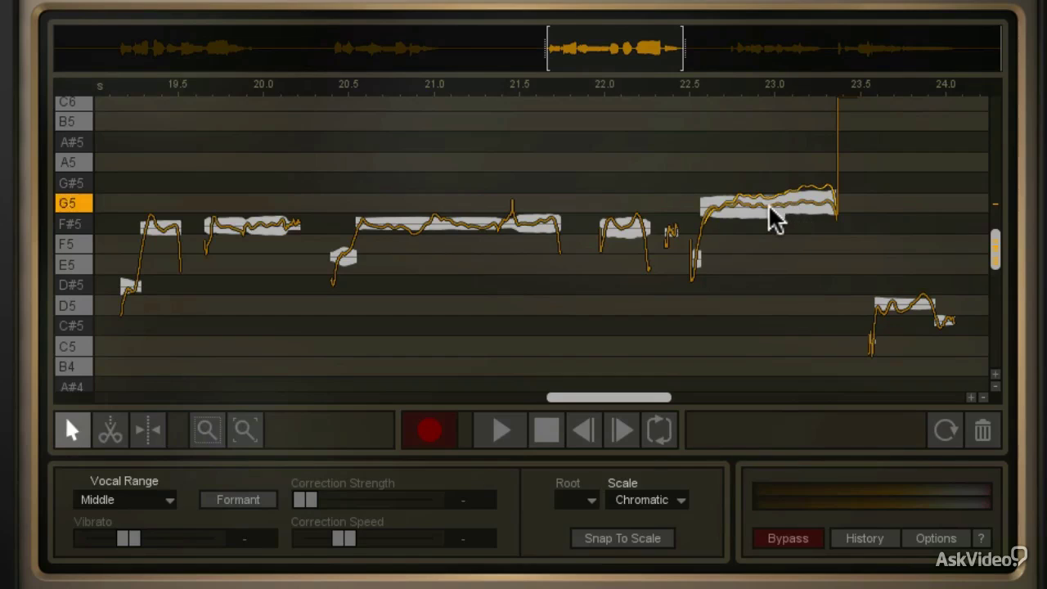
# Select both pieces of the G5 note near 23 s and marquee the whole note.
pyautogui.click(770, 207)
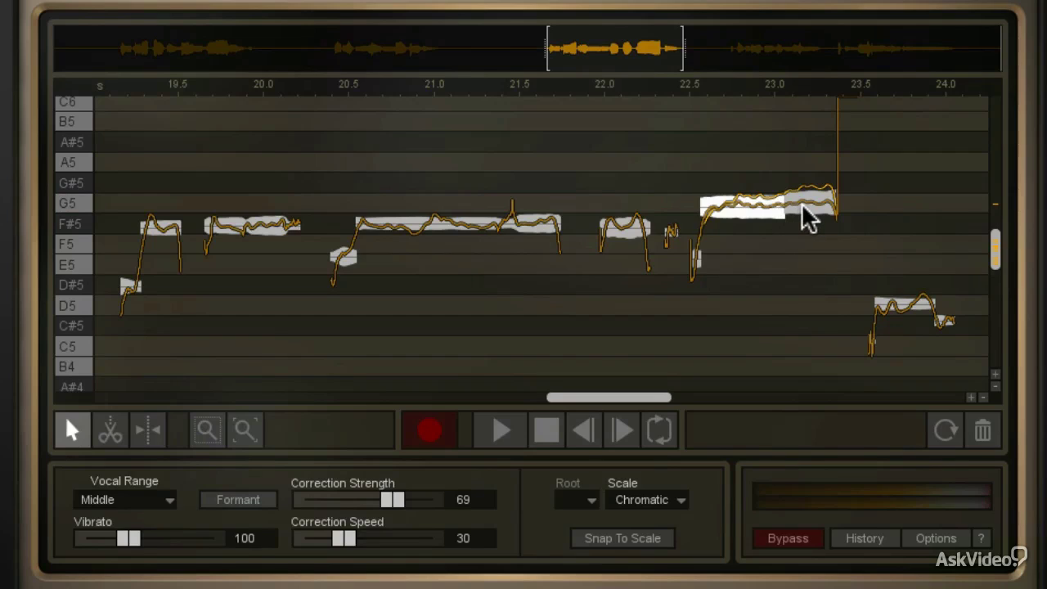
pyautogui.keyDown('shift'); pyautogui.click(807, 214); pyautogui.keyUp('shift')
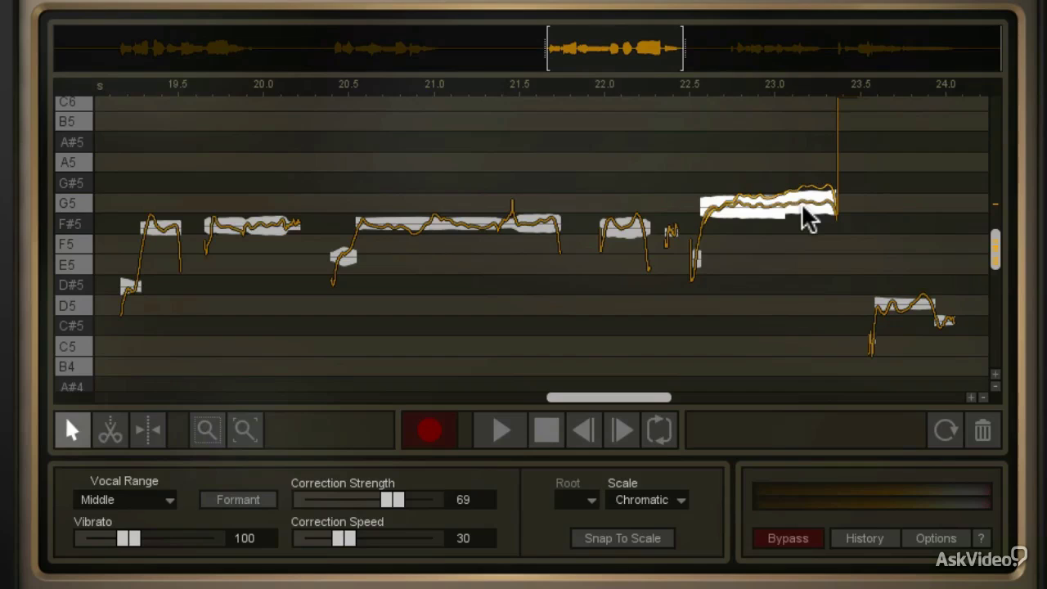
pyautogui.moveTo(807, 234); pyautogui.dragTo(739, 183)
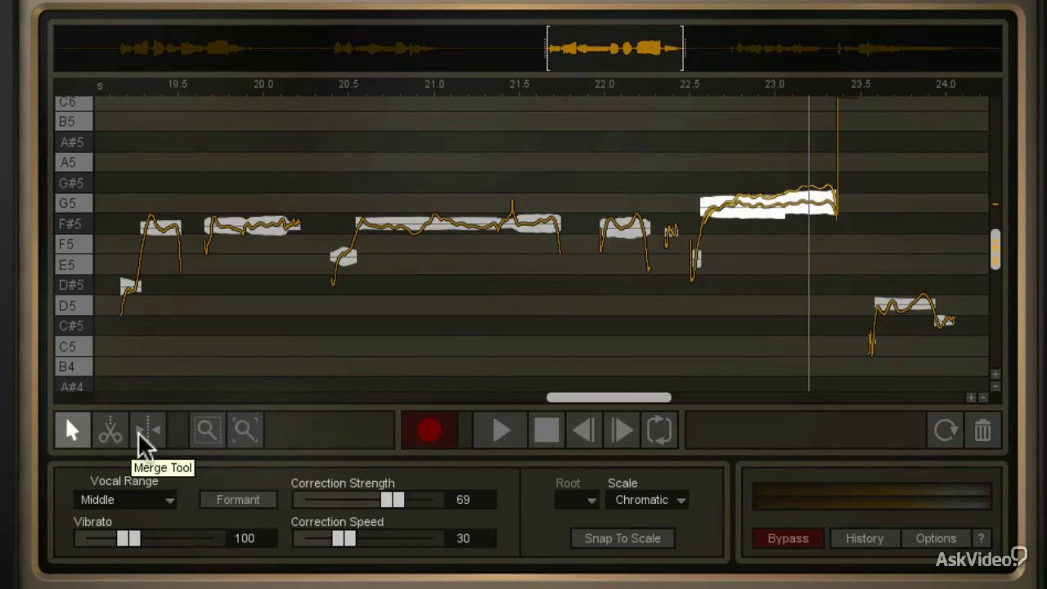
# Deselect the G5 note, play the phrase from about 20.4 s, and pick the Split tool.
pyautogui.press('Escape')
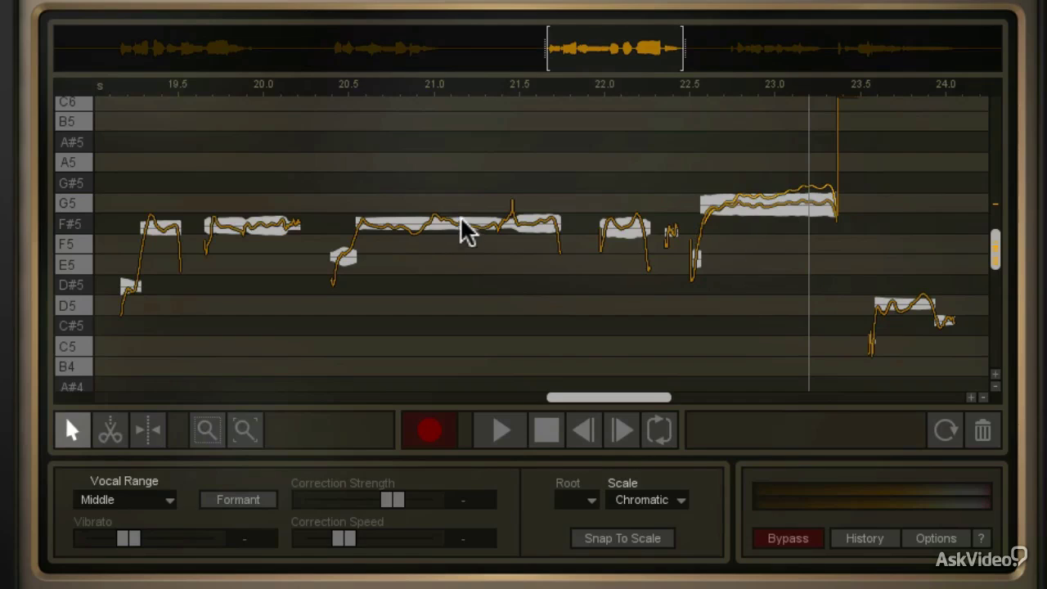
pyautogui.click(339, 97)
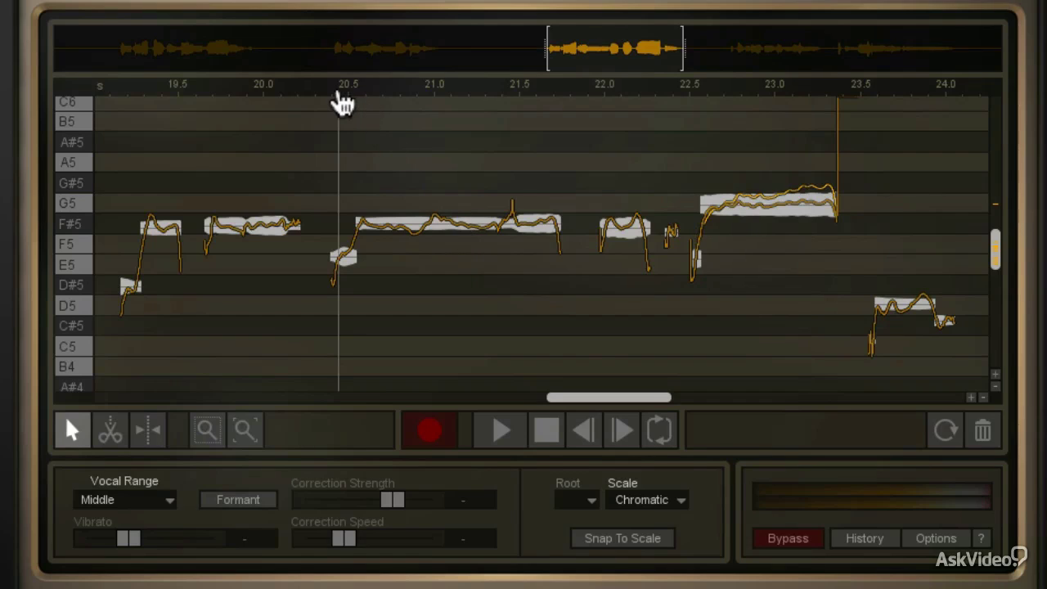
pyautogui.click(493, 427)
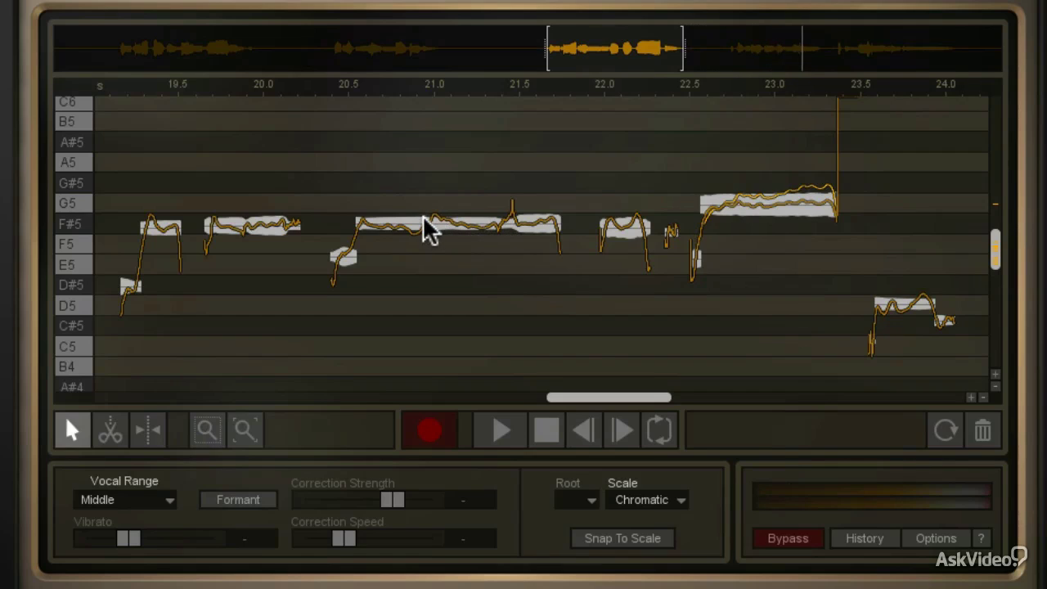
pyautogui.click(109, 427)
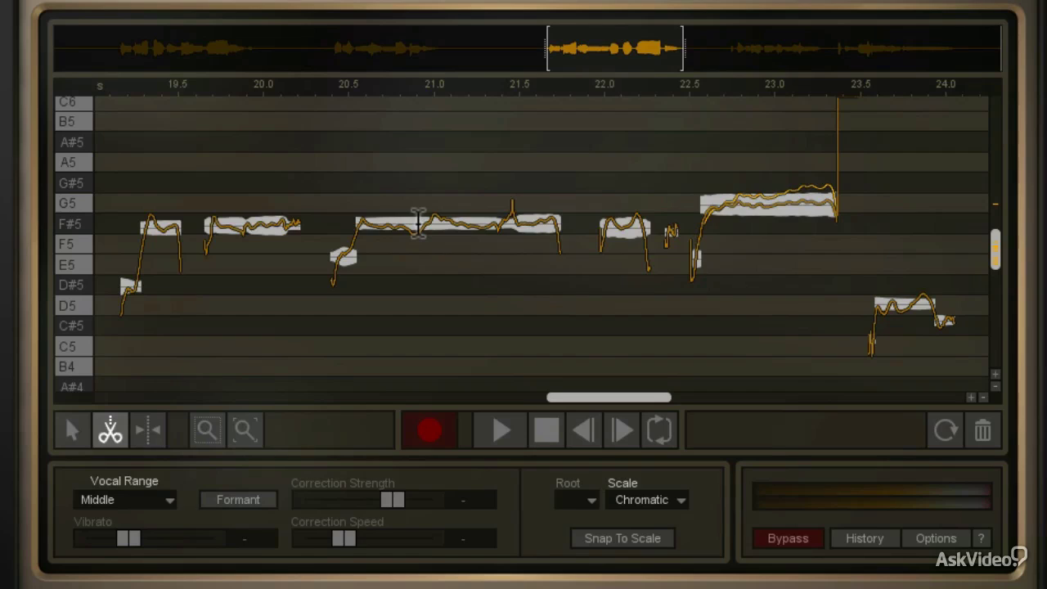
# Cut the long F#5 note at about 21.0 s and 21.5 s, then return to the arrow tool.
pyautogui.click(417, 221)
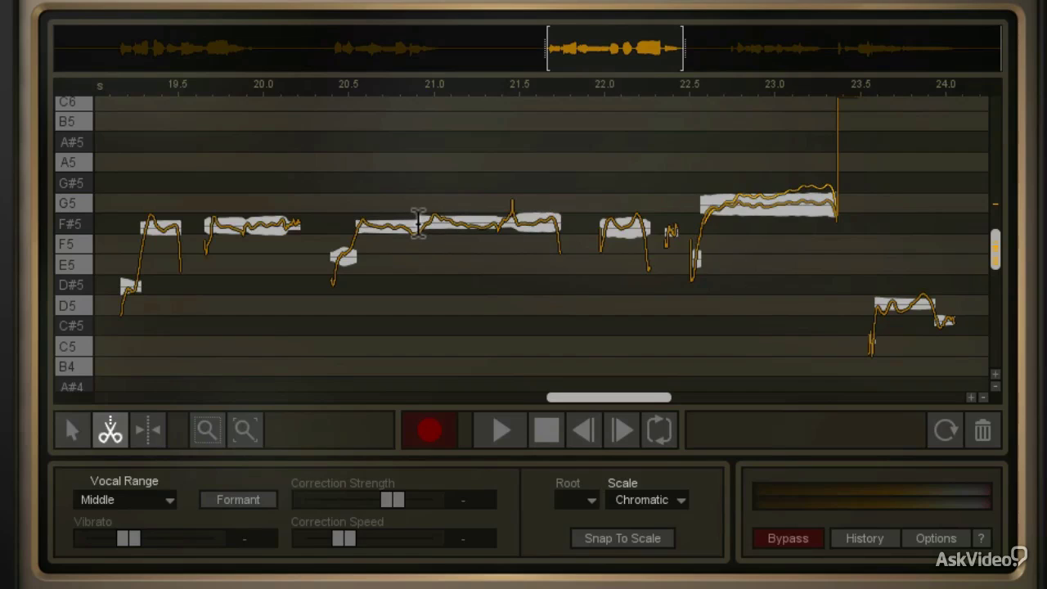
pyautogui.click(491, 221)
pyautogui.click(497, 222)
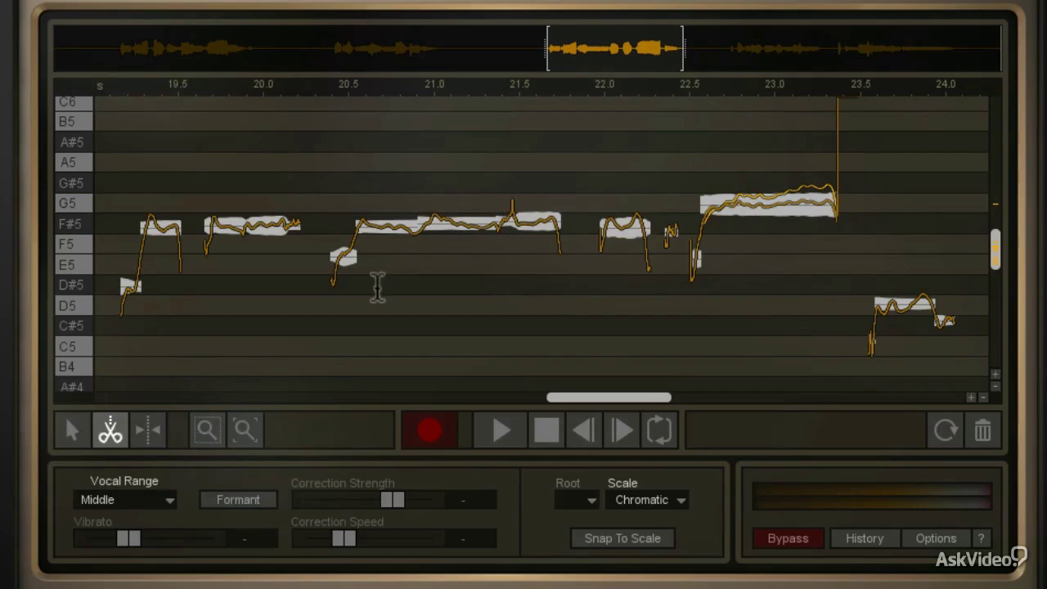
pyautogui.click(73, 430)
pyautogui.click(78, 431)
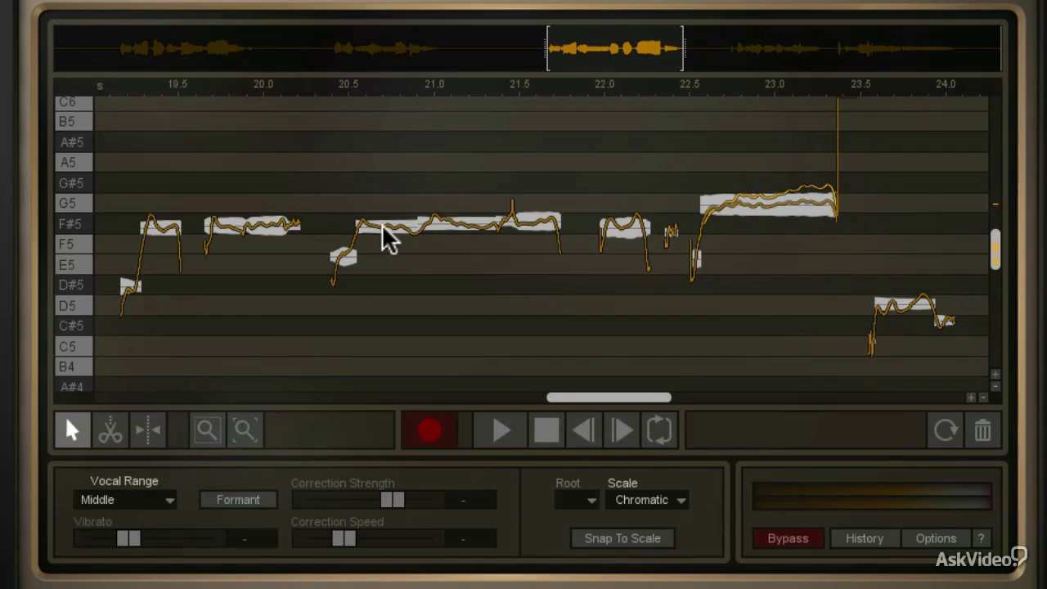
# Lower the middle F#5 piece to E5 and the last piece to D5.
pyautogui.click(461, 224)
pyautogui.moveTo(461, 225); pyautogui.dragTo(461, 263)
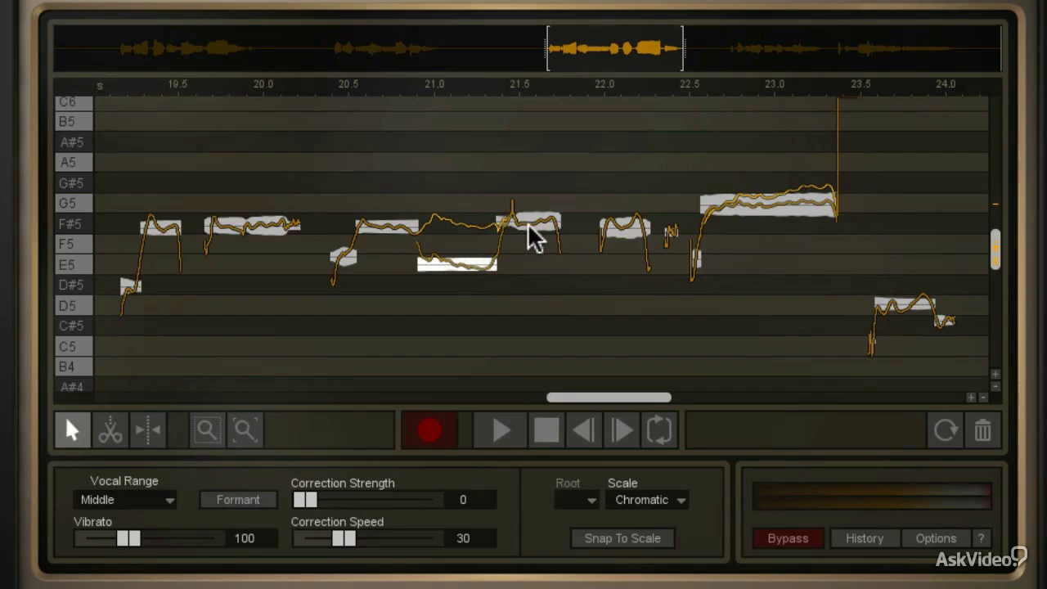
pyautogui.moveTo(529, 217); pyautogui.dragTo(530, 301)
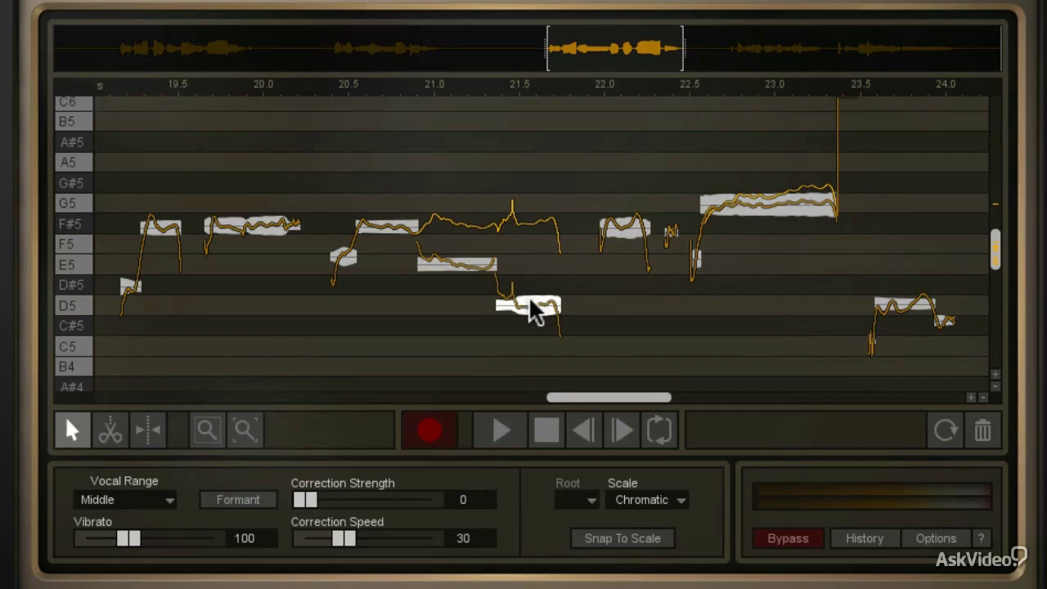
# Audition from about 20.7 s, then set the three pieces' Correction Strength to 50.
pyautogui.click(310, 96)
pyautogui.click(493, 428)
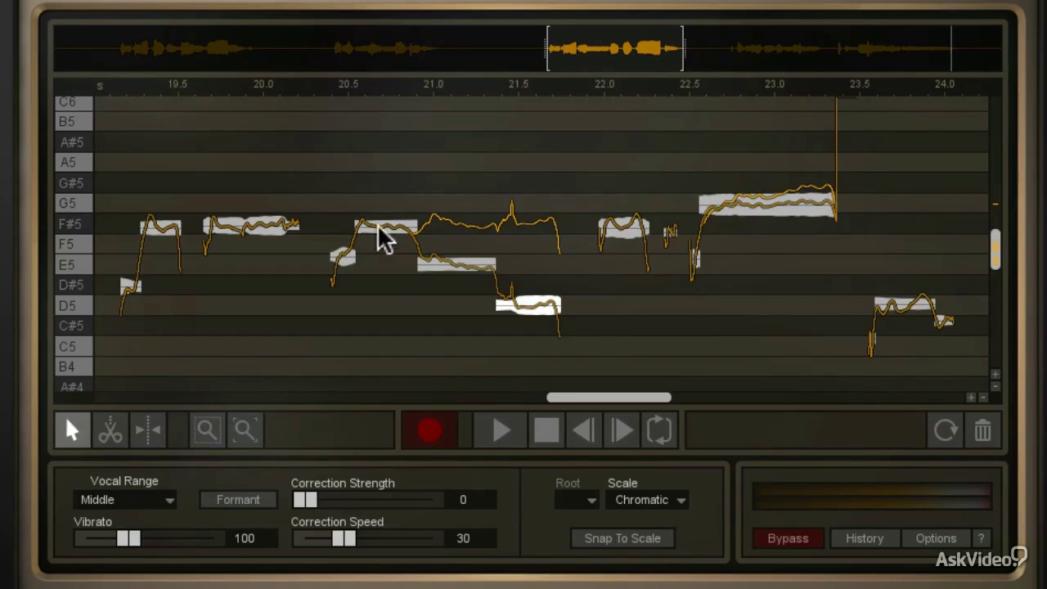
pyautogui.moveTo(377, 173); pyautogui.dragTo(554, 341)
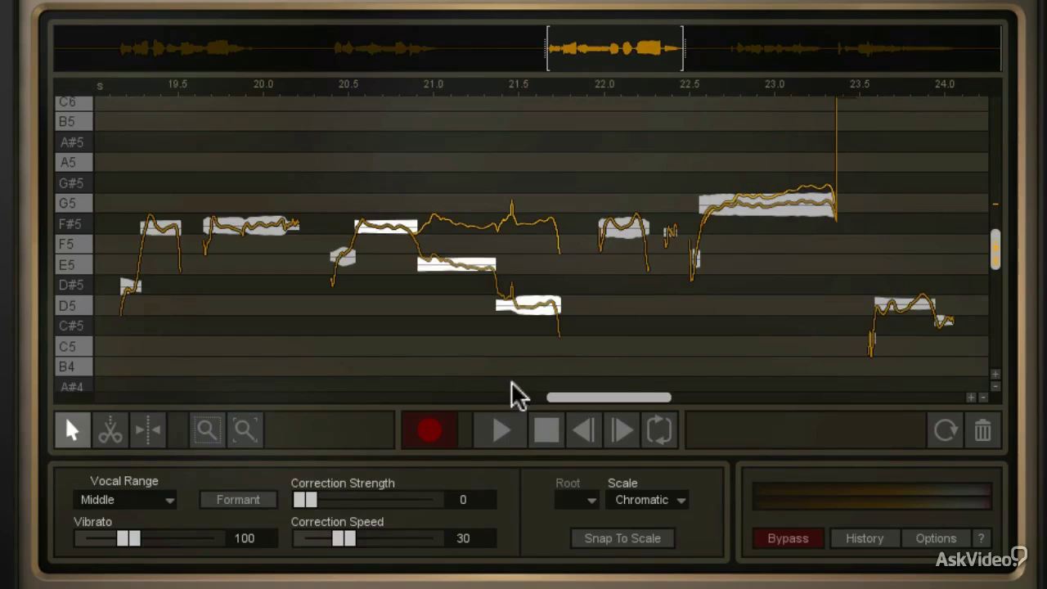
pyautogui.moveTo(311, 501); pyautogui.dragTo(373, 499)
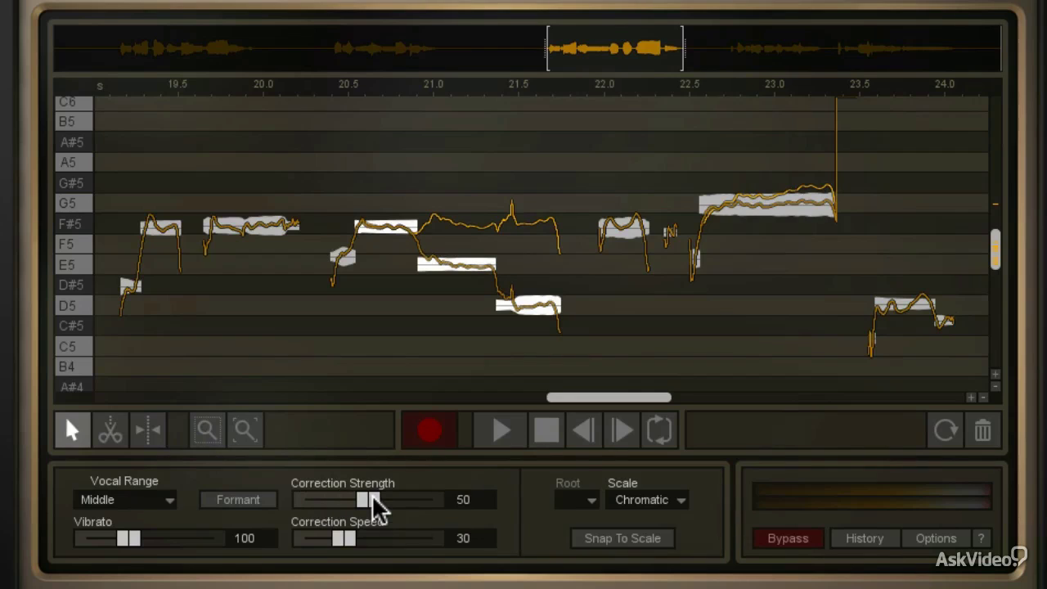
# Play the corrected phrase from about 20.7 s, stop it, and select nearly all notes in view.
pyautogui.click(314, 95)
pyautogui.click(504, 427)
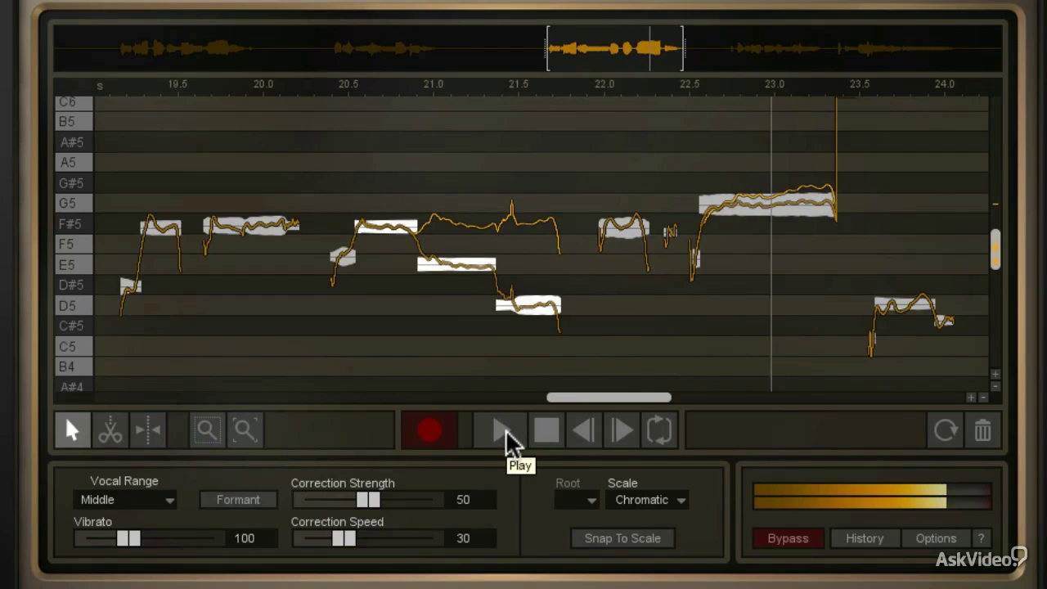
pyautogui.click(546, 436)
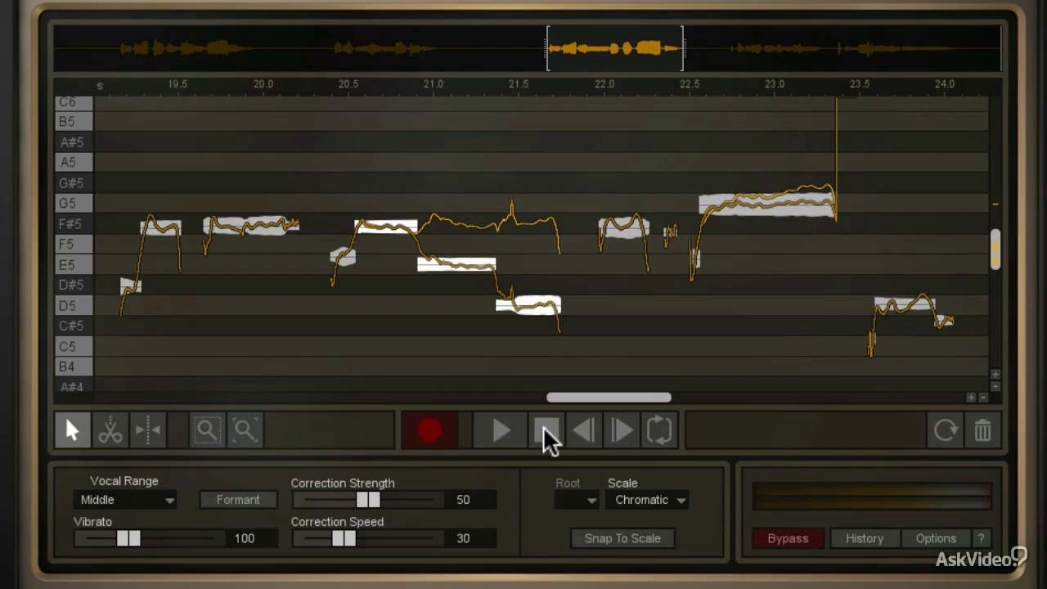
pyautogui.moveTo(928, 366); pyautogui.dragTo(106, 162)
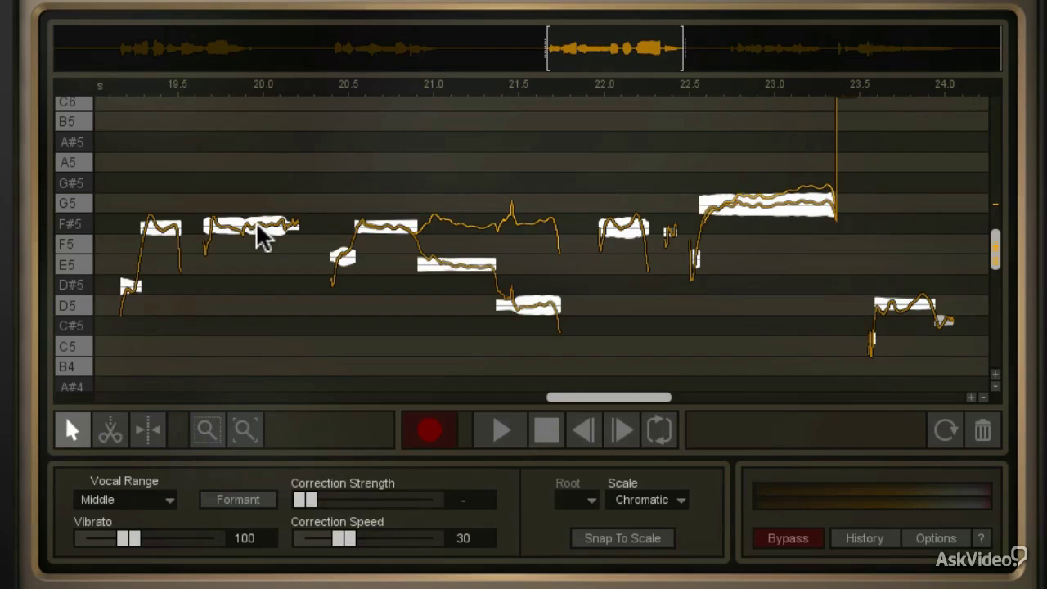
# Shift the selected notes up four semitones, F#5 to A#5, and audition the result.
pyautogui.moveTo(258, 226); pyautogui.dragTo(257, 149)
pyautogui.click(505, 431)
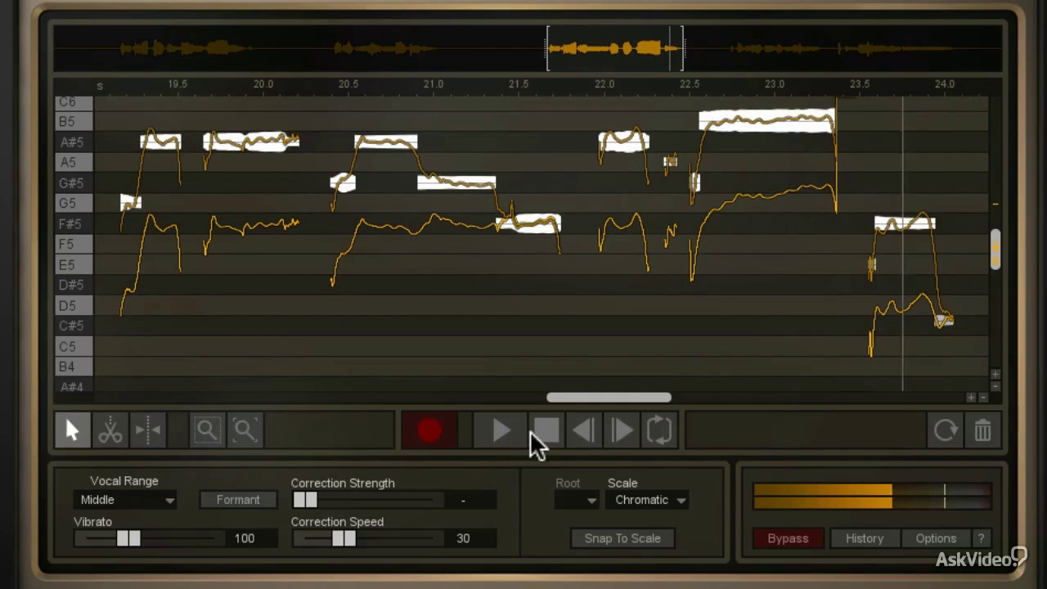
pyautogui.click(546, 431)
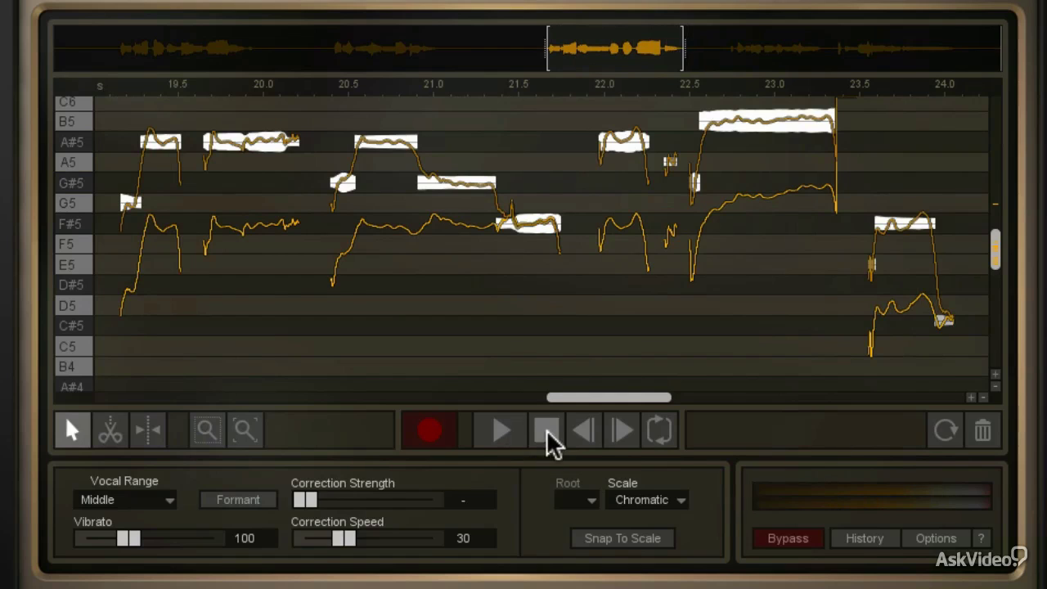
# Revert to 'PCH Note Correction Strength: 50%' in History and scroll the view to about 30.5–35 s.
pyautogui.click(857, 537)
pyautogui.click(782, 378)
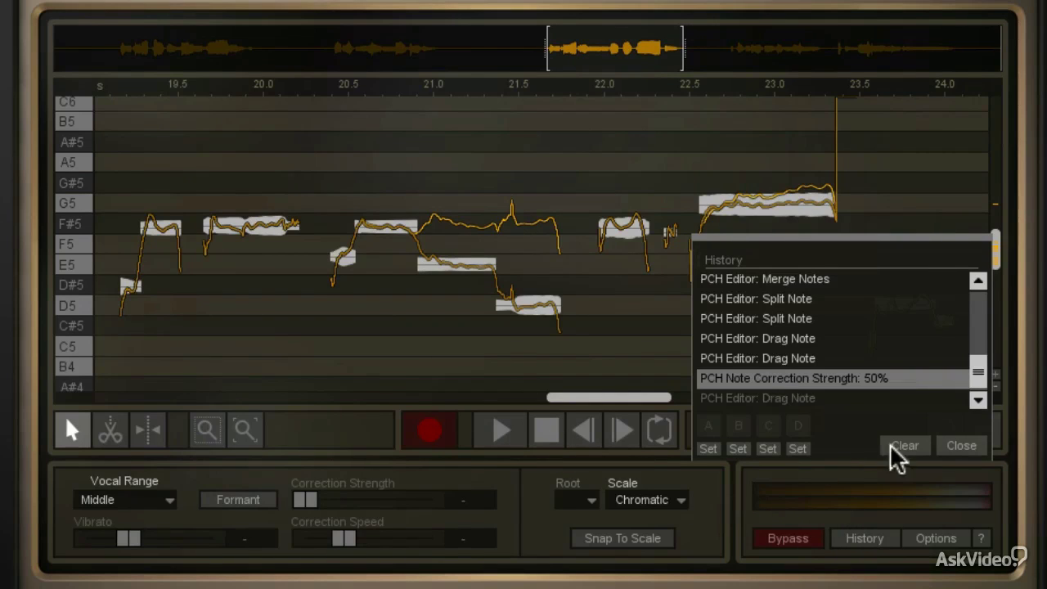
pyautogui.click(961, 445)
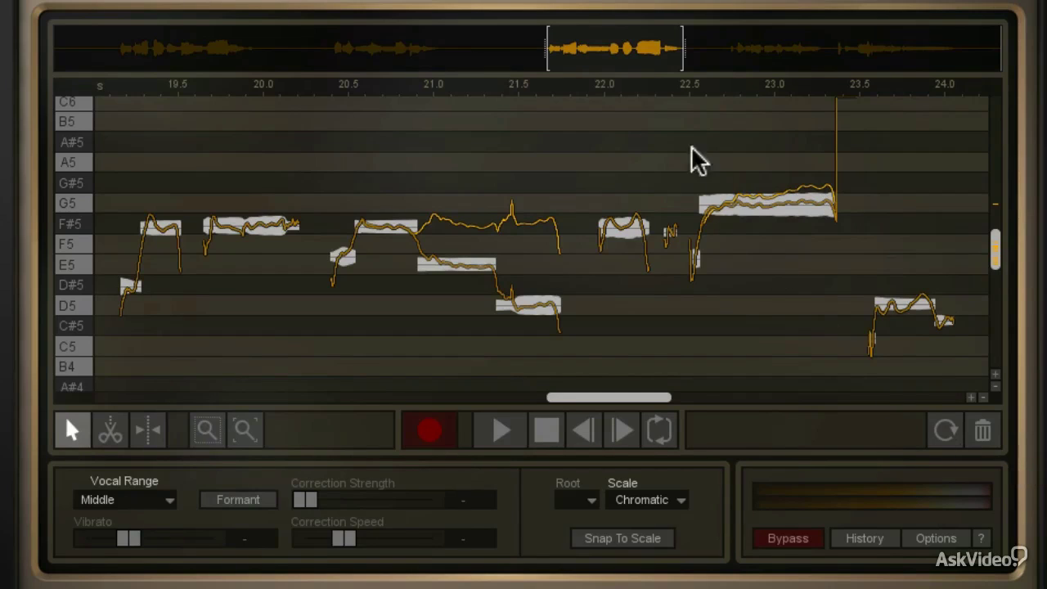
pyautogui.moveTo(627, 66); pyautogui.dragTo(915, 75)
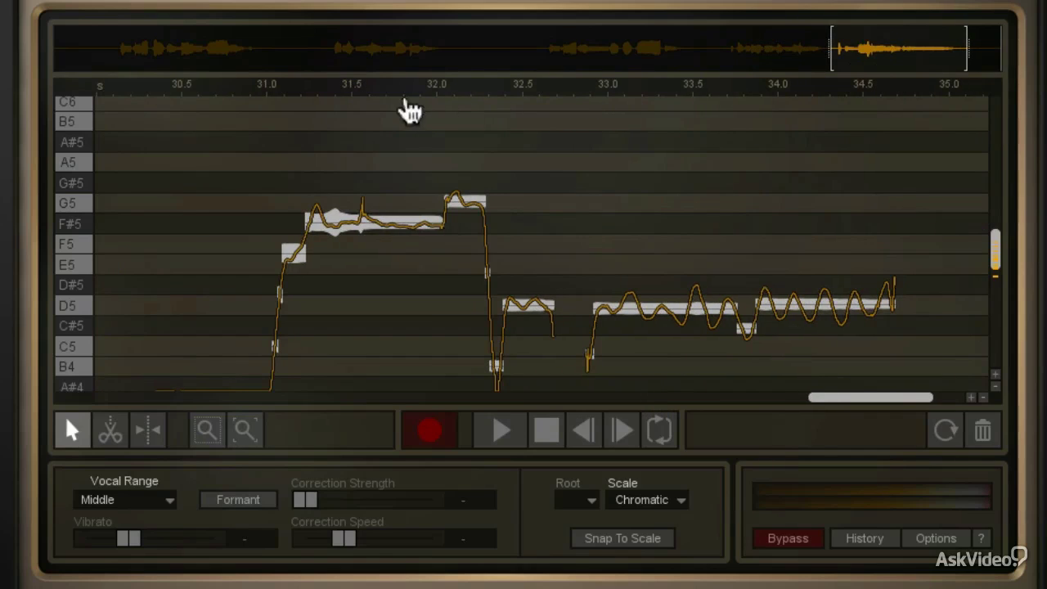
pyautogui.click(292, 93)
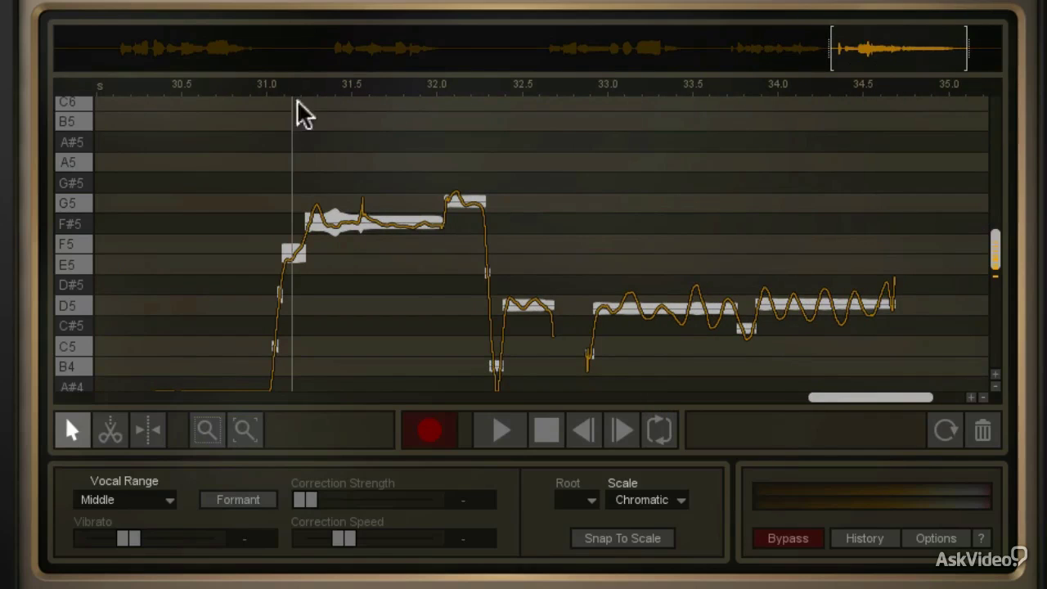
pyautogui.click(502, 434)
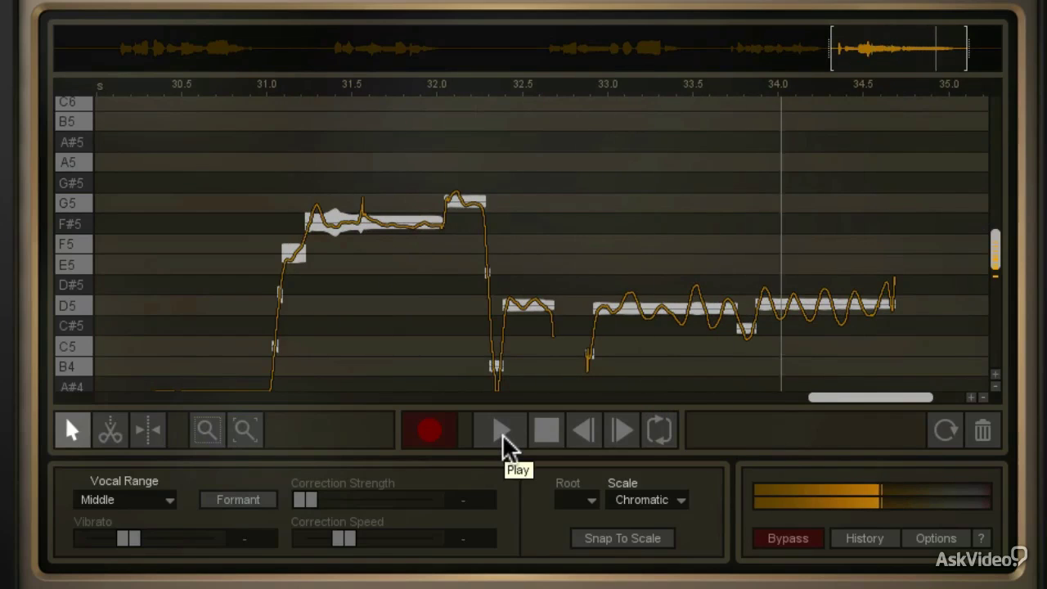
pyautogui.click(550, 432)
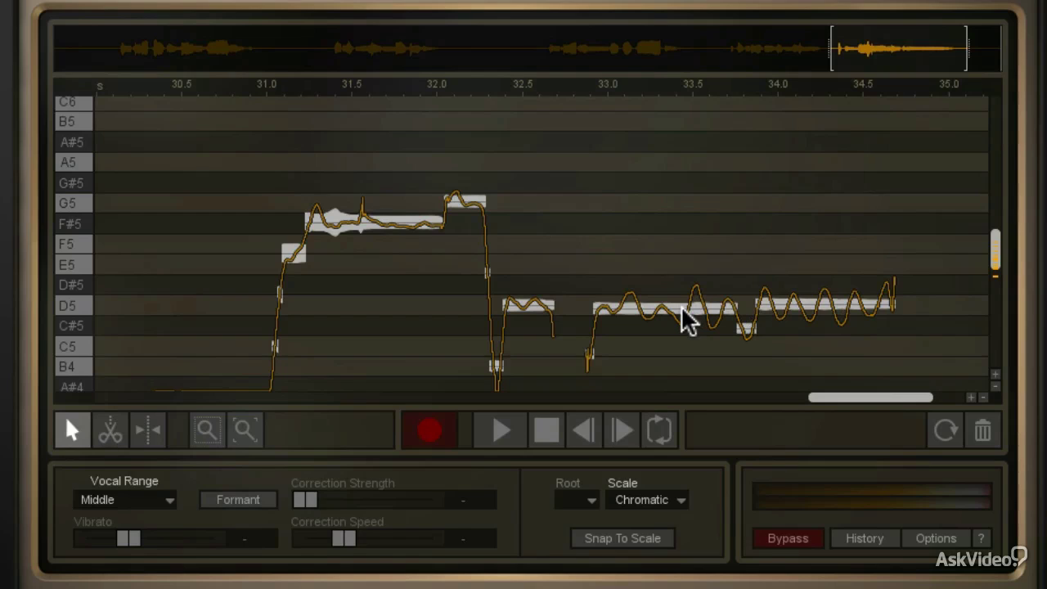
# Raise the short C#5 note to D5, merge the D5 notes into one, and reselect it.
pyautogui.click(818, 306)
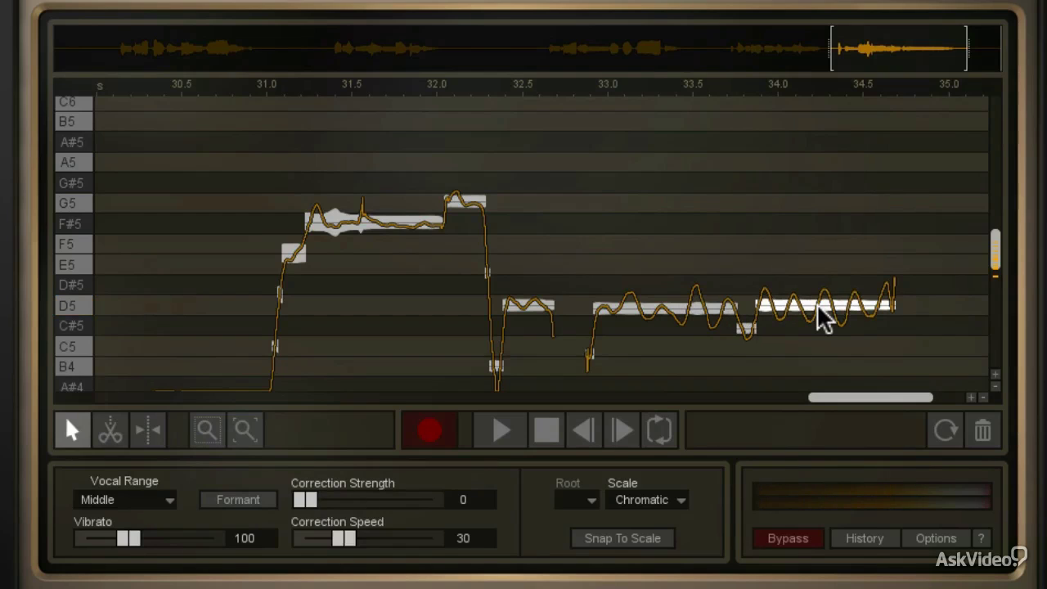
pyautogui.moveTo(745, 332); pyautogui.dragTo(745, 315)
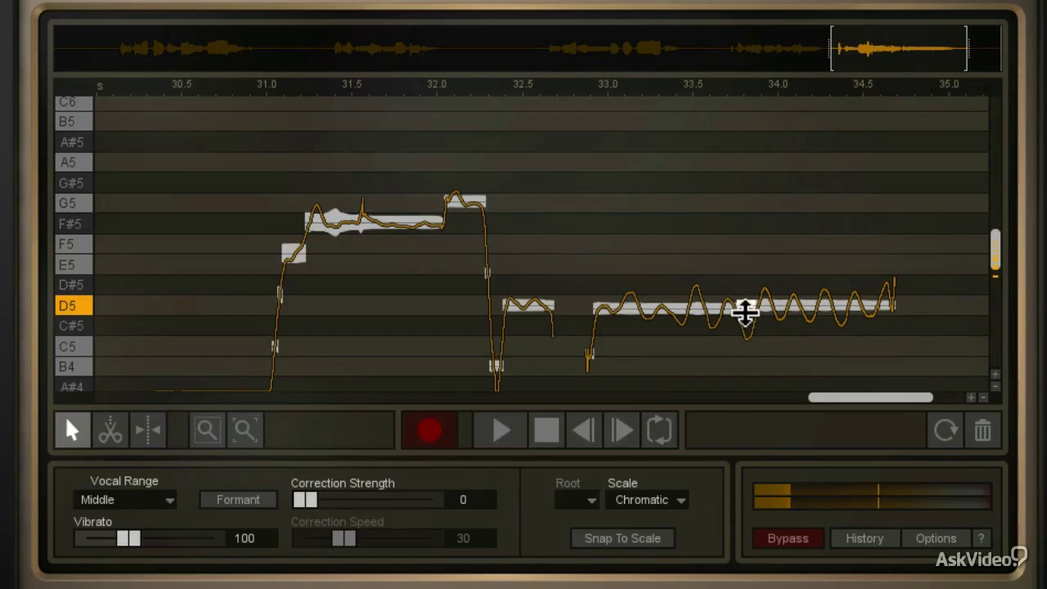
pyautogui.moveTo(661, 267); pyautogui.dragTo(833, 335)
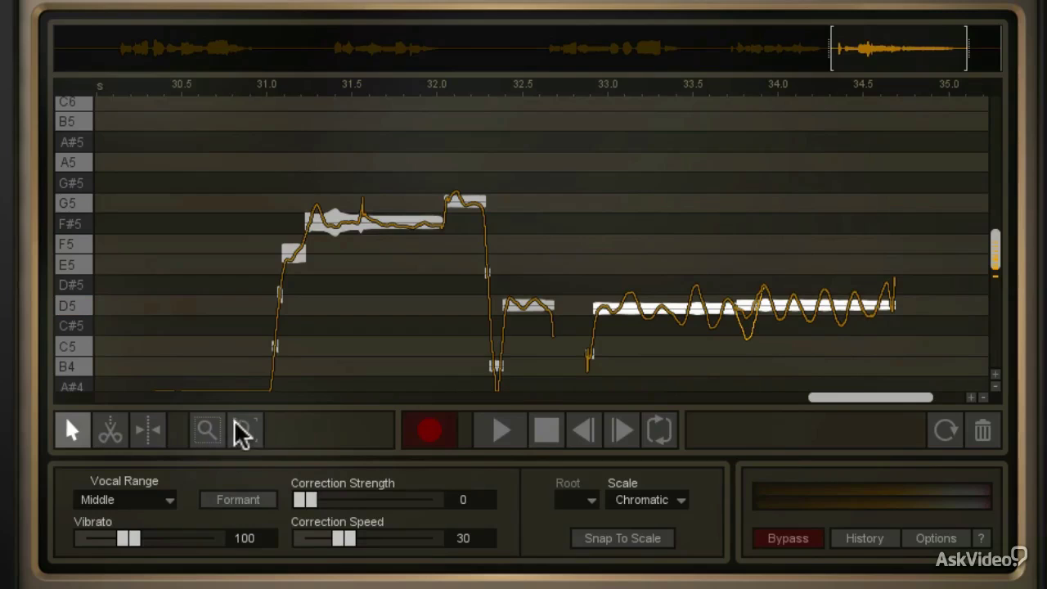
pyautogui.click(147, 431)
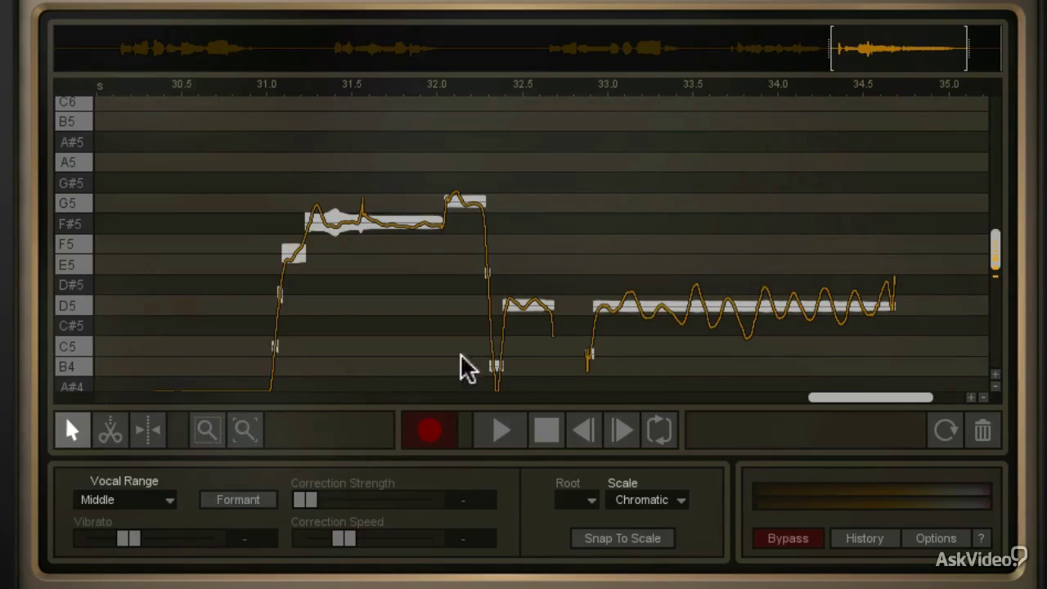
pyautogui.click(646, 309)
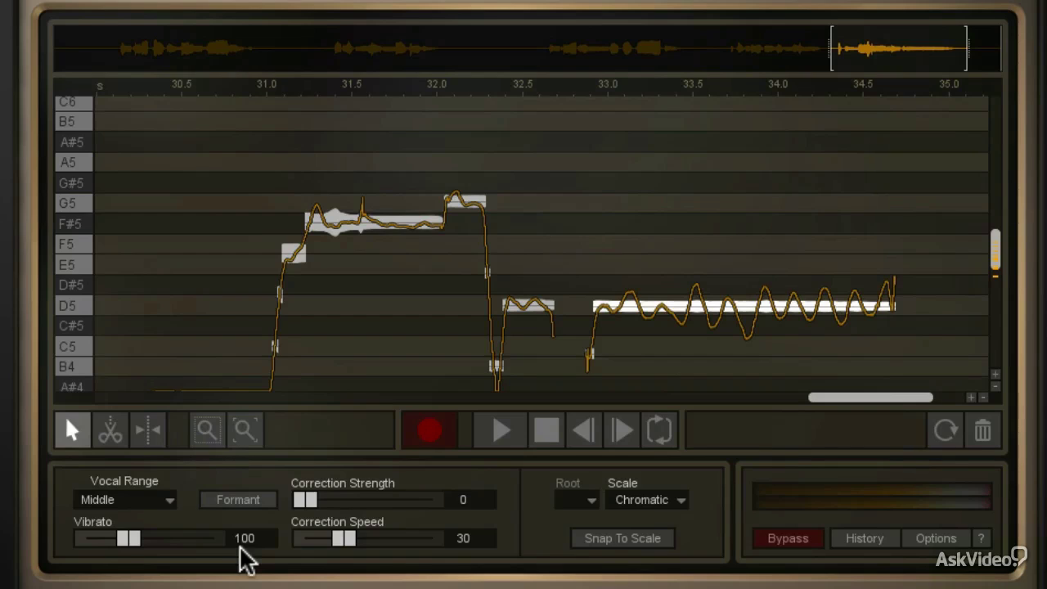
# Raise the D5 note's vibrato and play the phrase to hear the exaggerated wobble.
pyautogui.moveTo(132, 541); pyautogui.dragTo(192, 541)
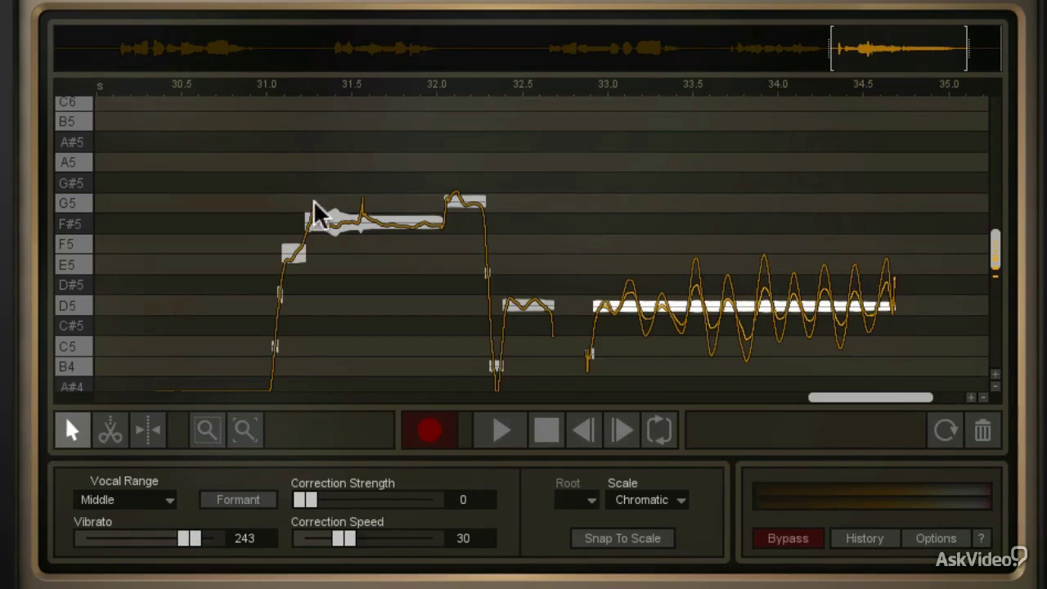
pyautogui.click(376, 91)
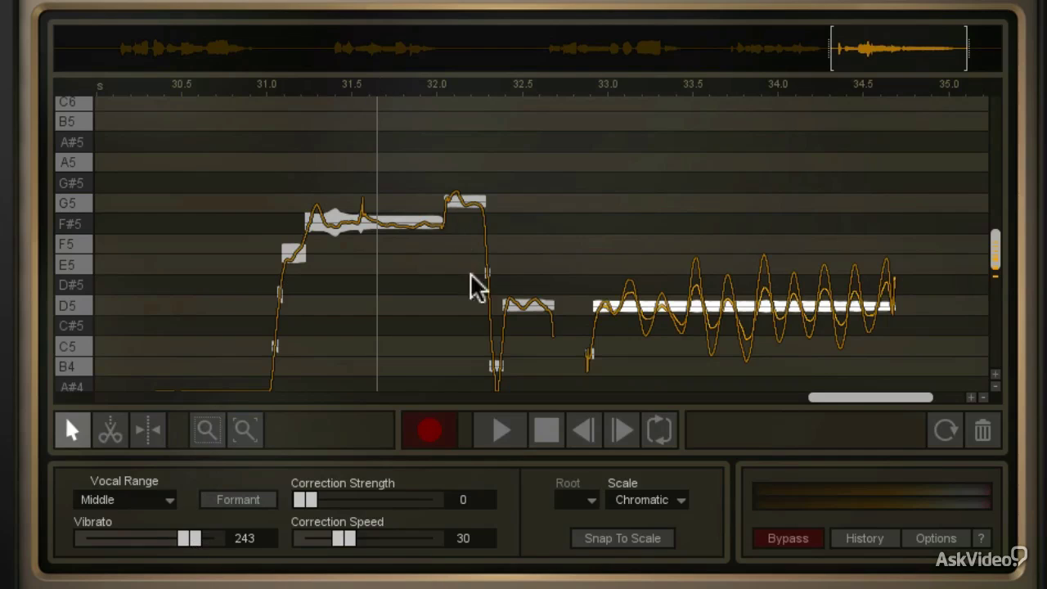
pyautogui.click(493, 436)
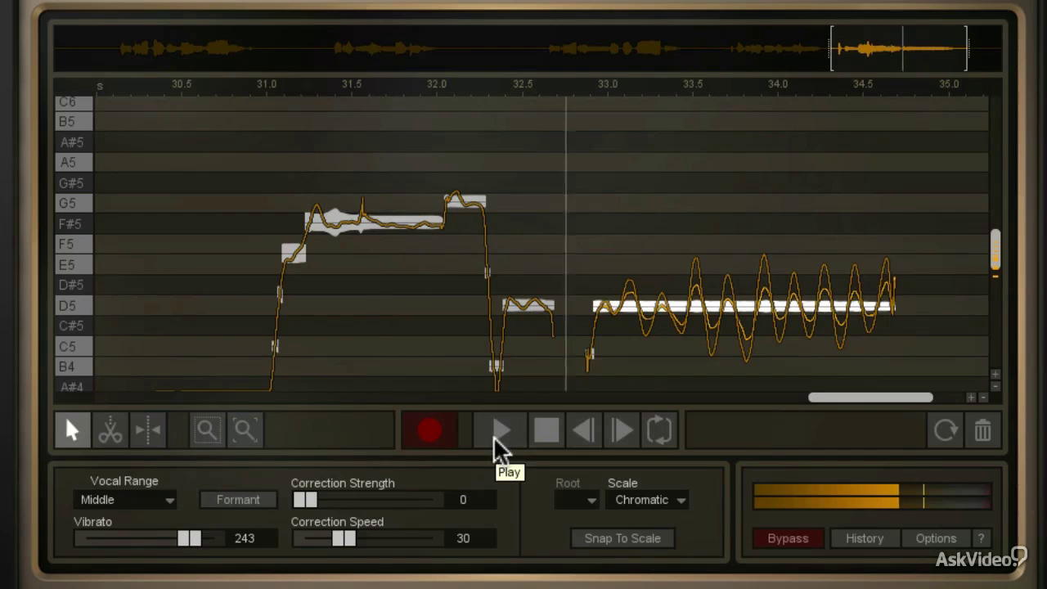
pyautogui.click(541, 431)
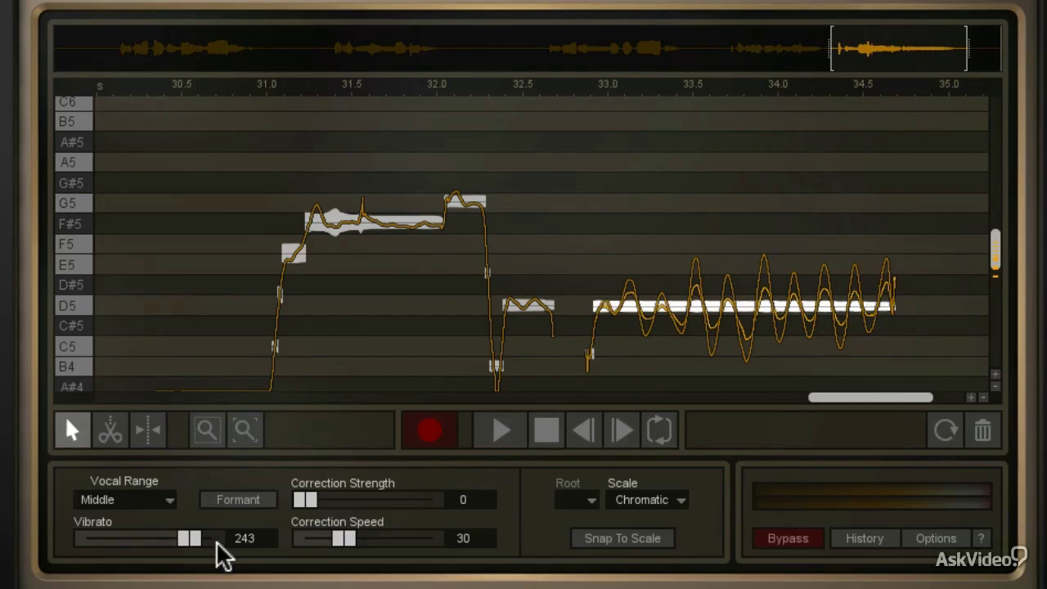
# Reset the vibrato to 100, then lower it to 18 on the long D5 note.
pyautogui.moveTo(188, 536); pyautogui.dragTo(185, 535)
pyautogui.keyDown('ctrl'); pyautogui.click(185, 536); pyautogui.keyUp('ctrl')
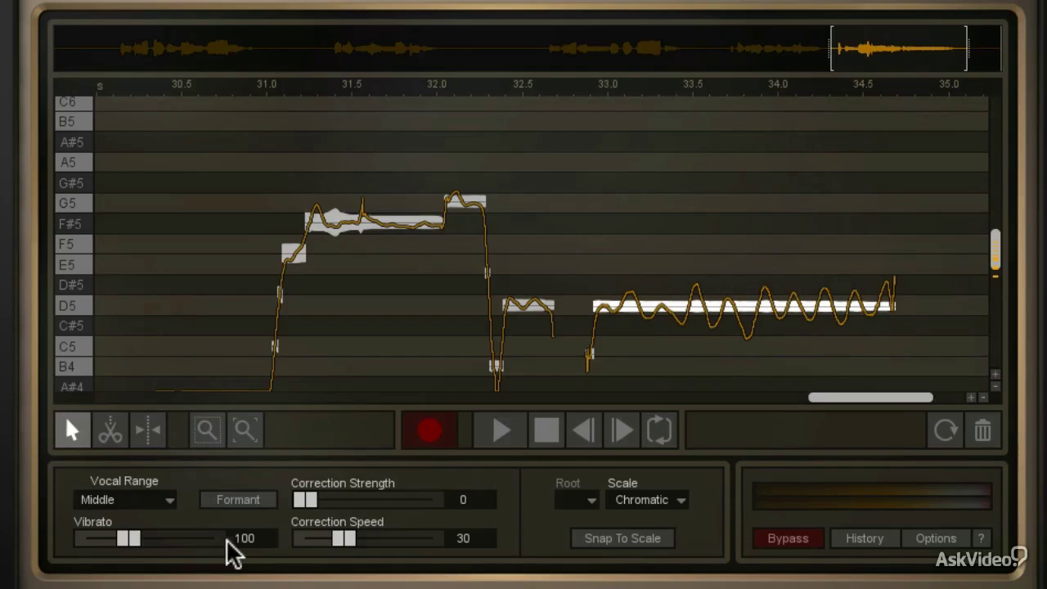
pyautogui.moveTo(122, 536); pyautogui.dragTo(87, 536)
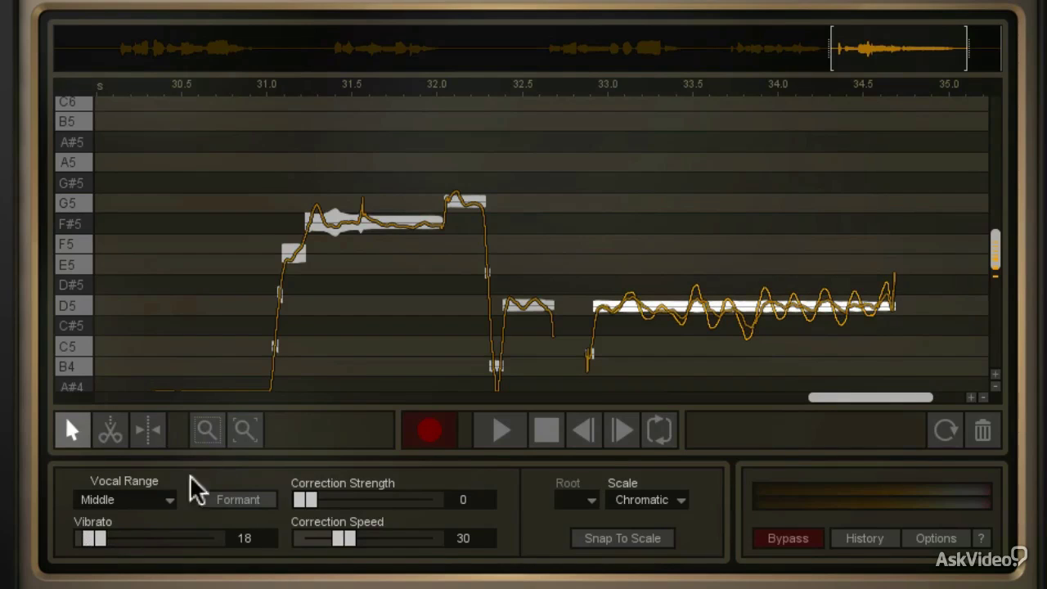
pyautogui.click(419, 100)
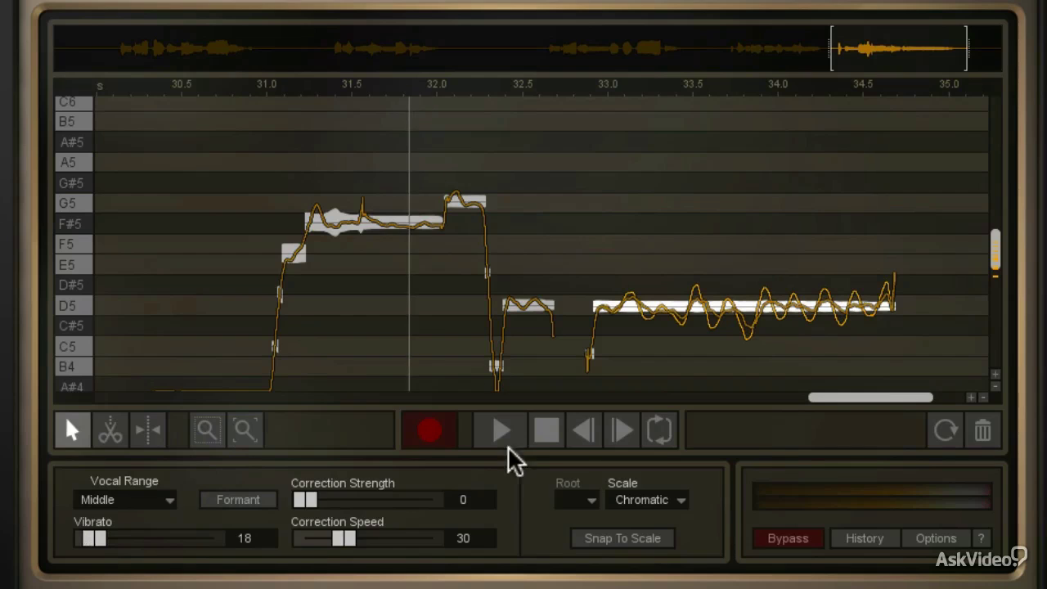
# Play the reduced-vibrato phrase, toggle the Nectar 2 insert's bypass, and widen the view to earlier notes.
pyautogui.click(511, 436)
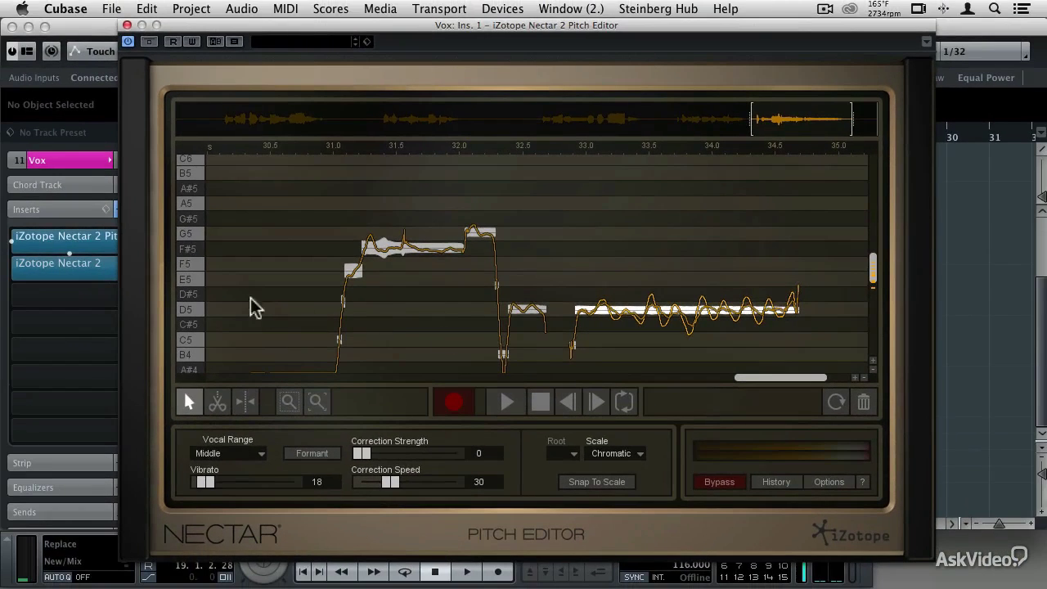
pyautogui.click(93, 269)
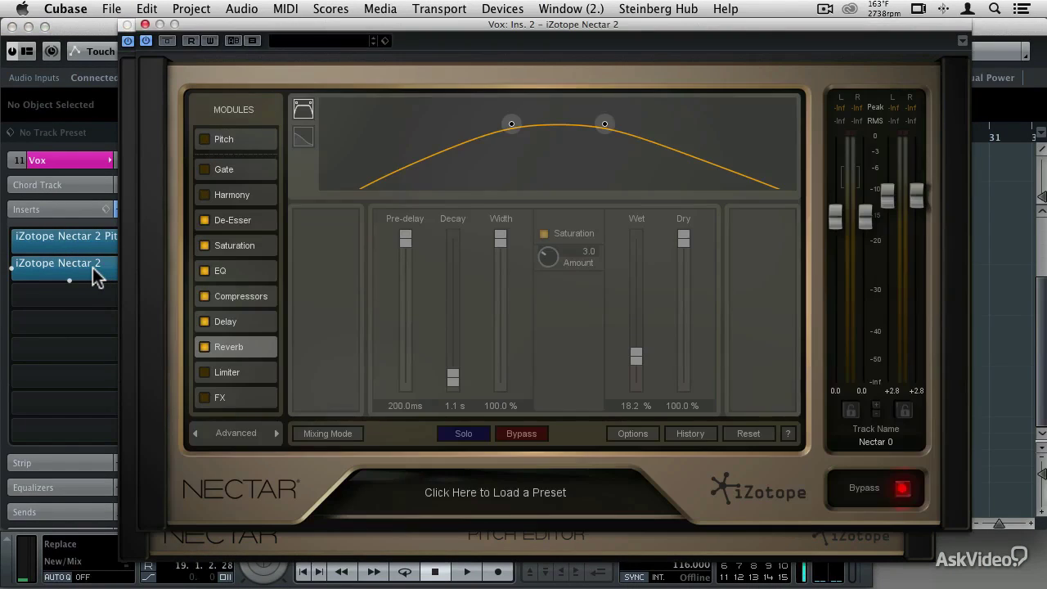
pyautogui.click(895, 481)
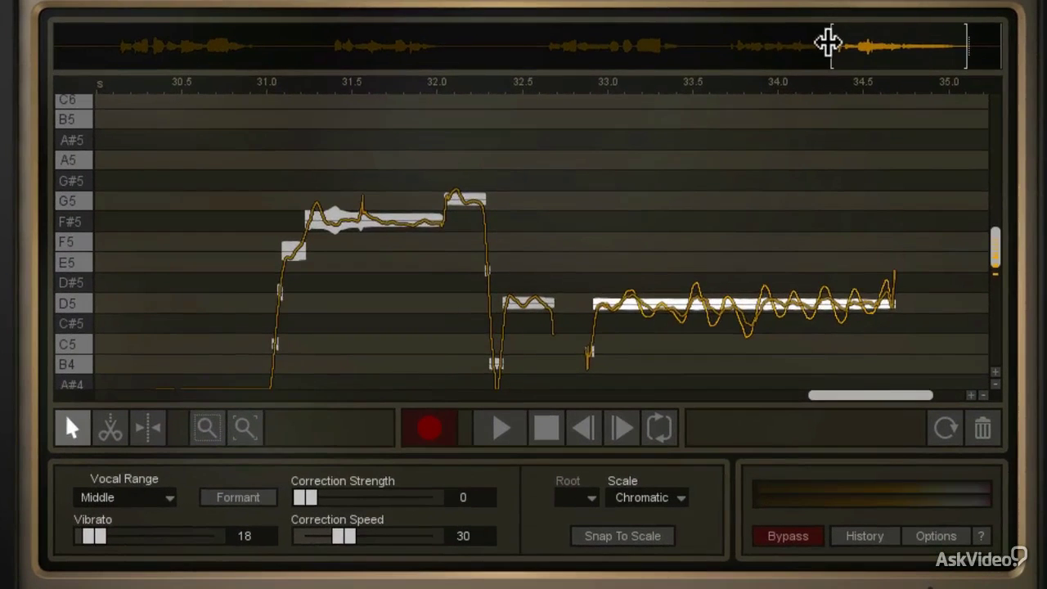
pyautogui.moveTo(749, 116); pyautogui.dragTo(699, 116)
# Widen the view to the 19–35 s passage ending in the long D5 note and play it from the start.
pyautogui.moveTo(761, 42); pyautogui.dragTo(537, 40)
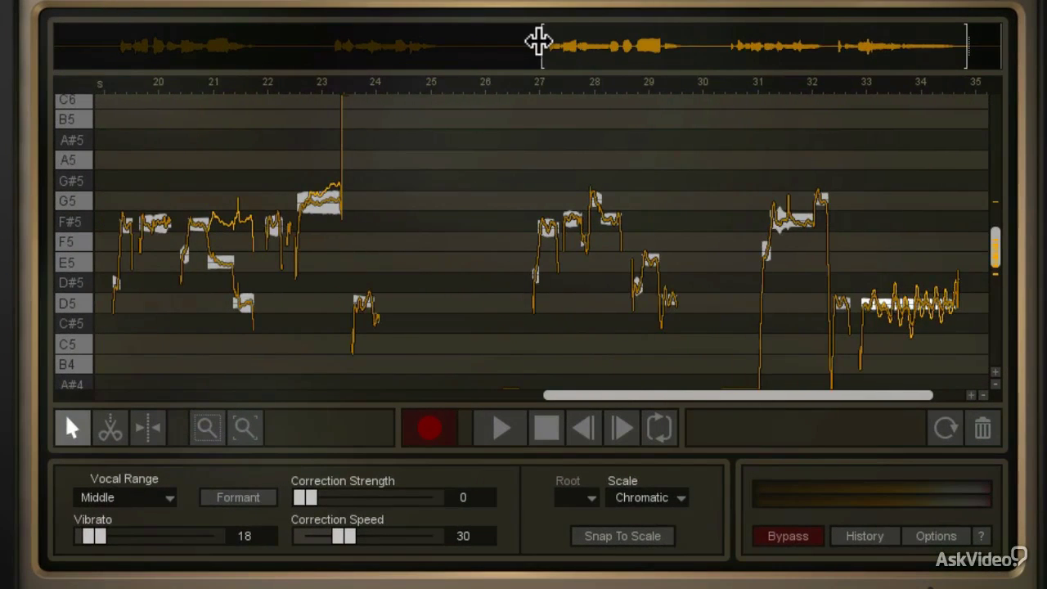
pyautogui.click(588, 430)
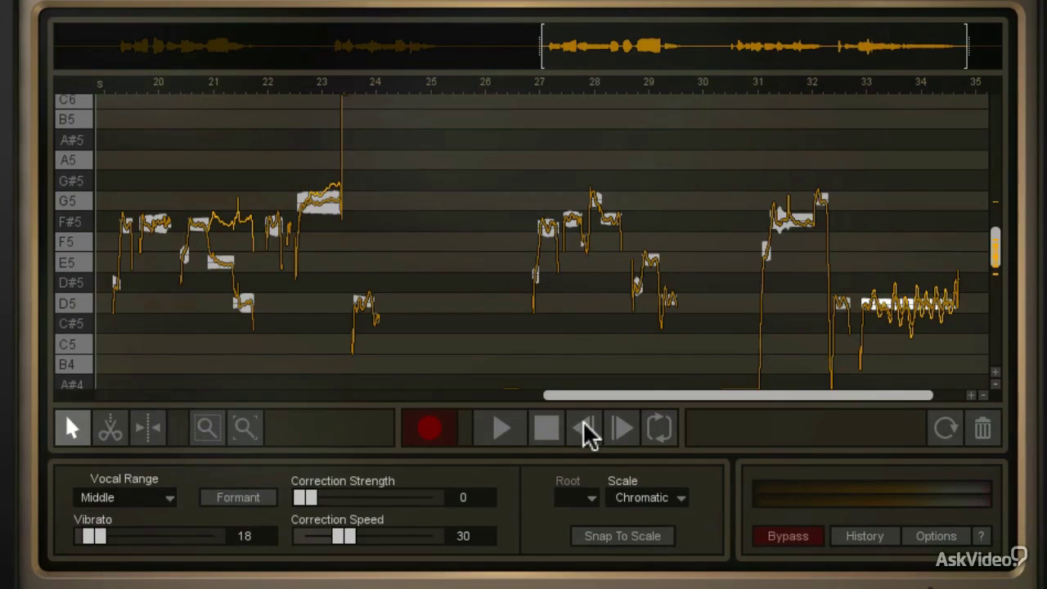
pyautogui.press('space')
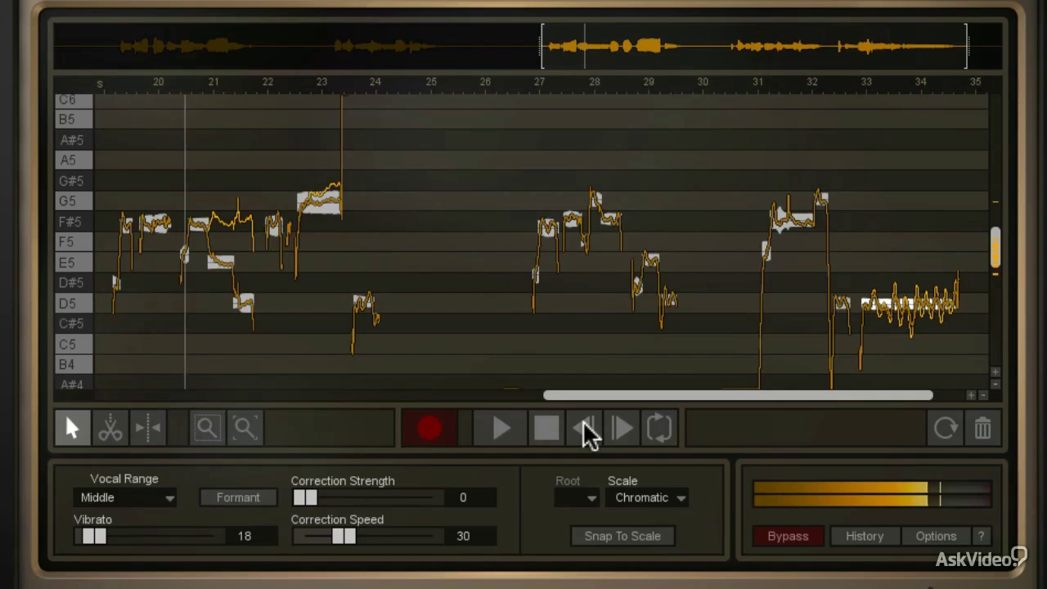